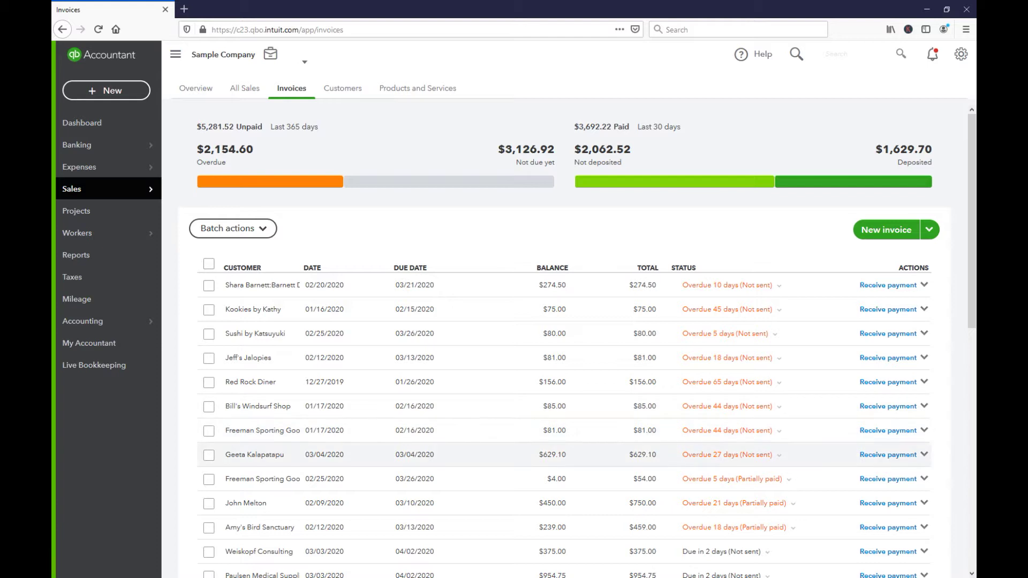
pyautogui.click(260, 454)
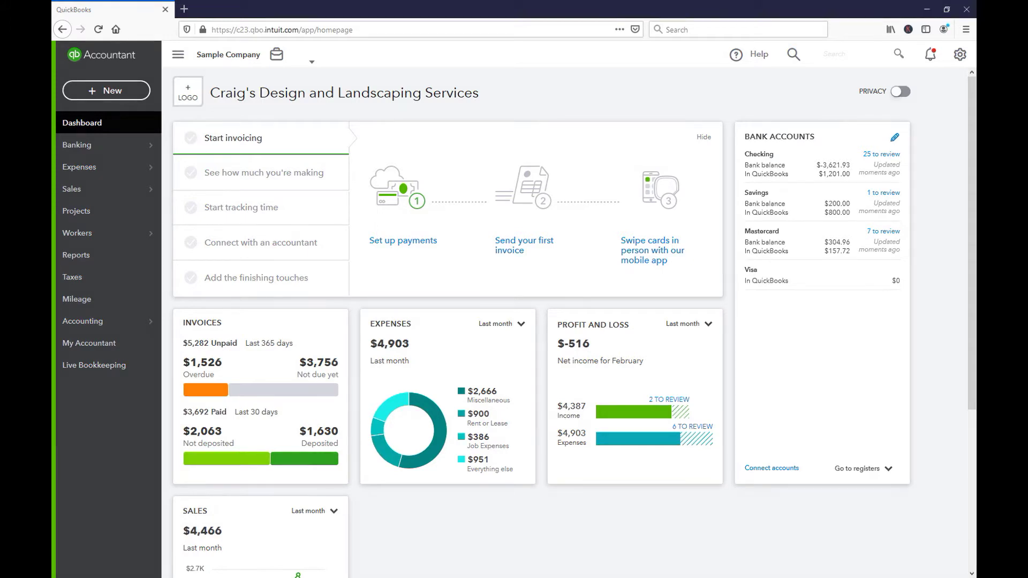
# - Start a new account in the Chart of Accounts and set its account type to Expenses
pyautogui.moveTo(85, 321)
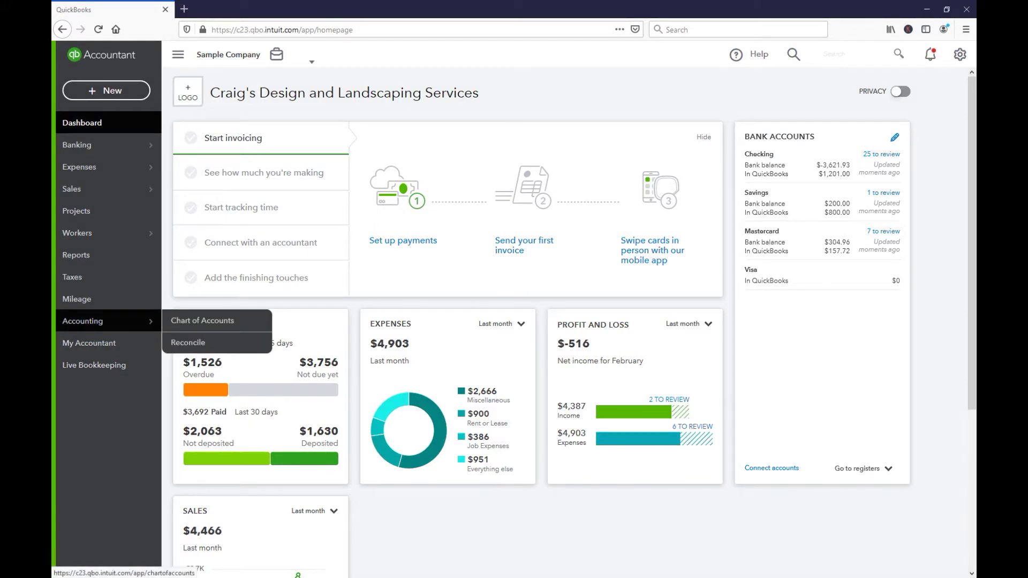
pyautogui.click(202, 320)
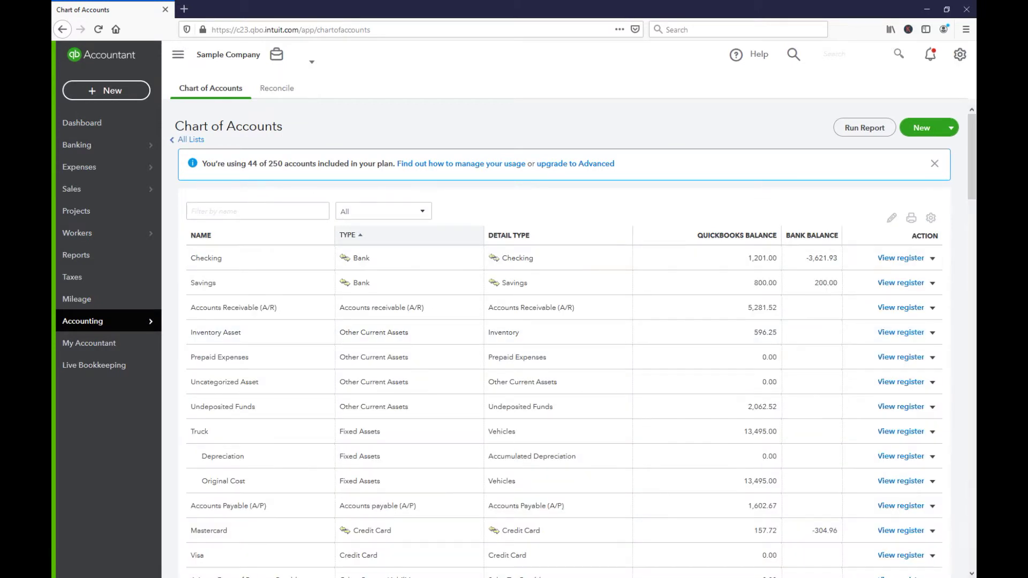
pyautogui.click(922, 127)
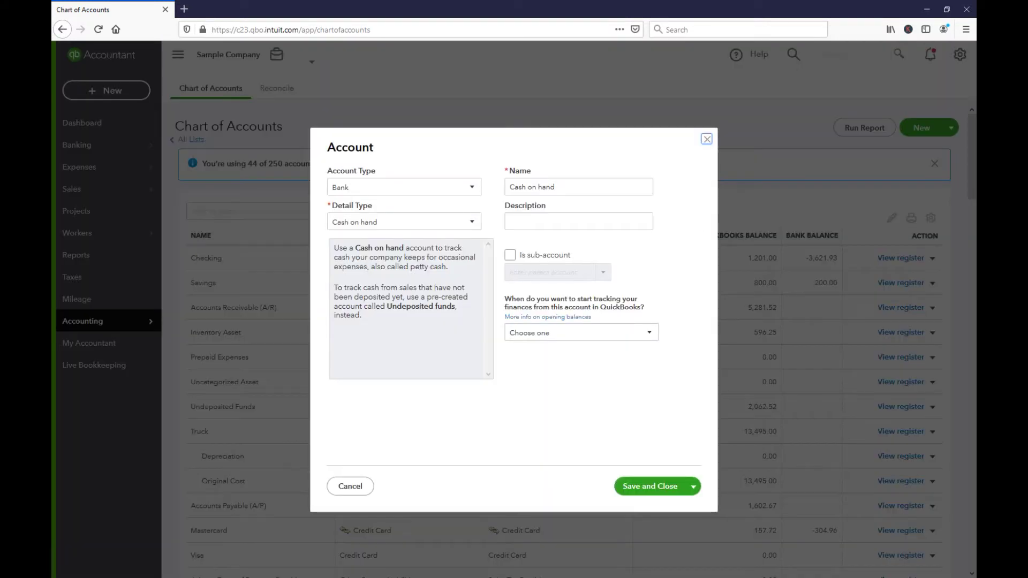
pyautogui.click(404, 187)
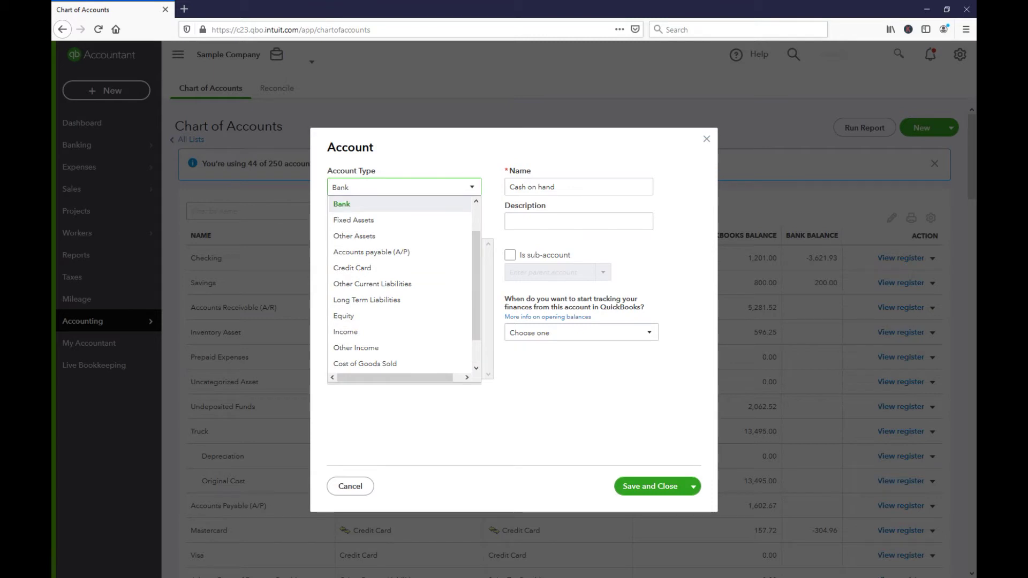
pyautogui.press('Down')
pyautogui.press('Down')
pyautogui.press('Down')
pyautogui.press('Down')
pyautogui.press('Down')
pyautogui.press('Down')
pyautogui.press('Down')
pyautogui.press('Down')
pyautogui.press('Down')
pyautogui.press('Down')
pyautogui.press('Down')
pyautogui.press('Return')
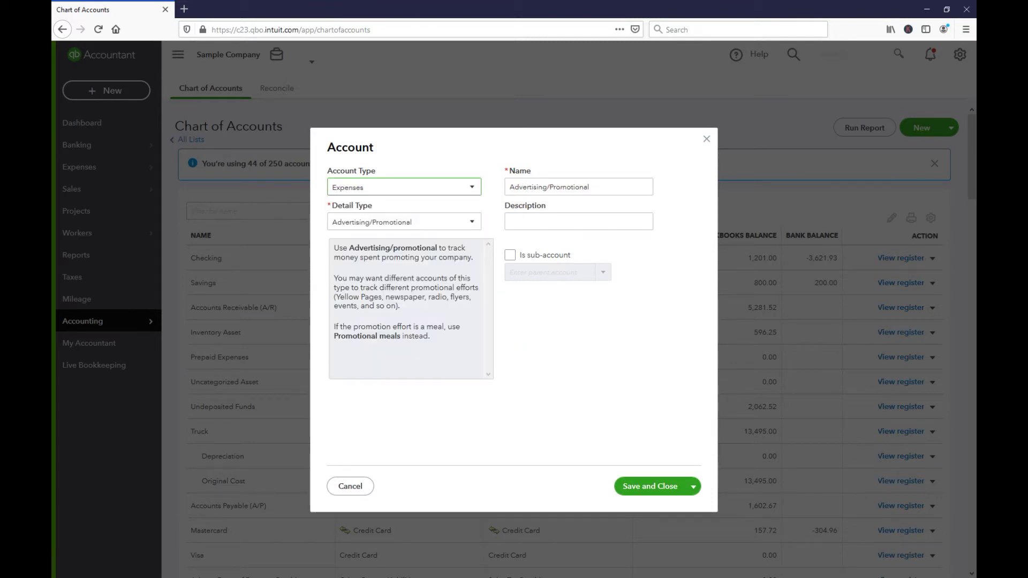
# - Set the new account's detail type to Bad Debts, then save and close it
pyautogui.press('Tab')
pyautogui.press('Down')
pyautogui.press('Down')
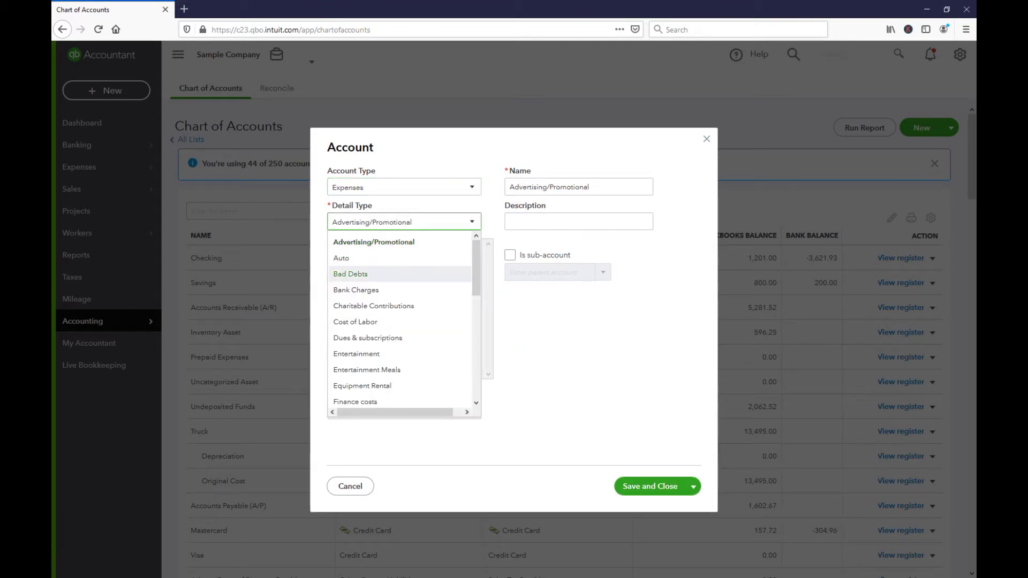
pyautogui.press('Return')
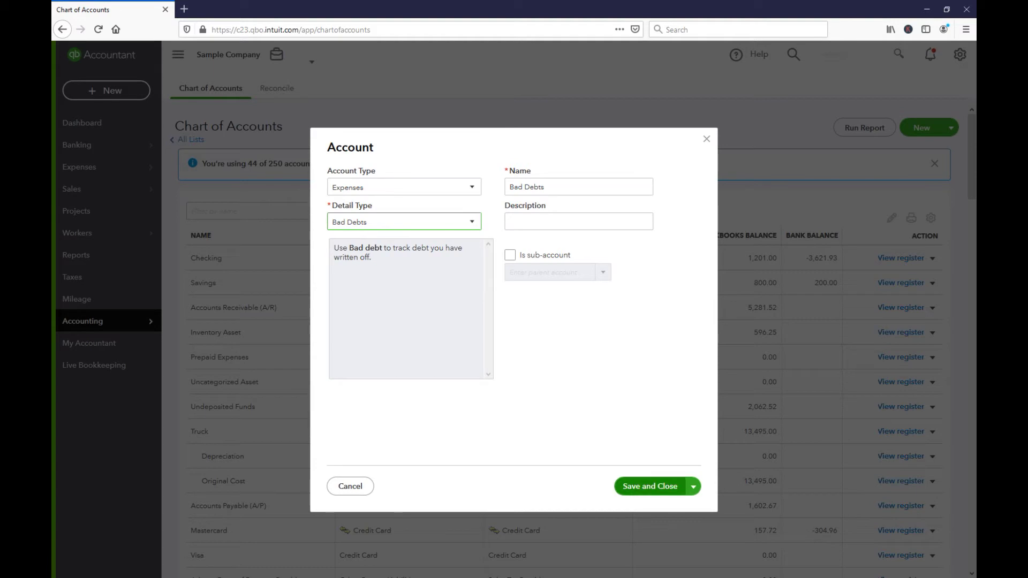
pyautogui.click(649, 486)
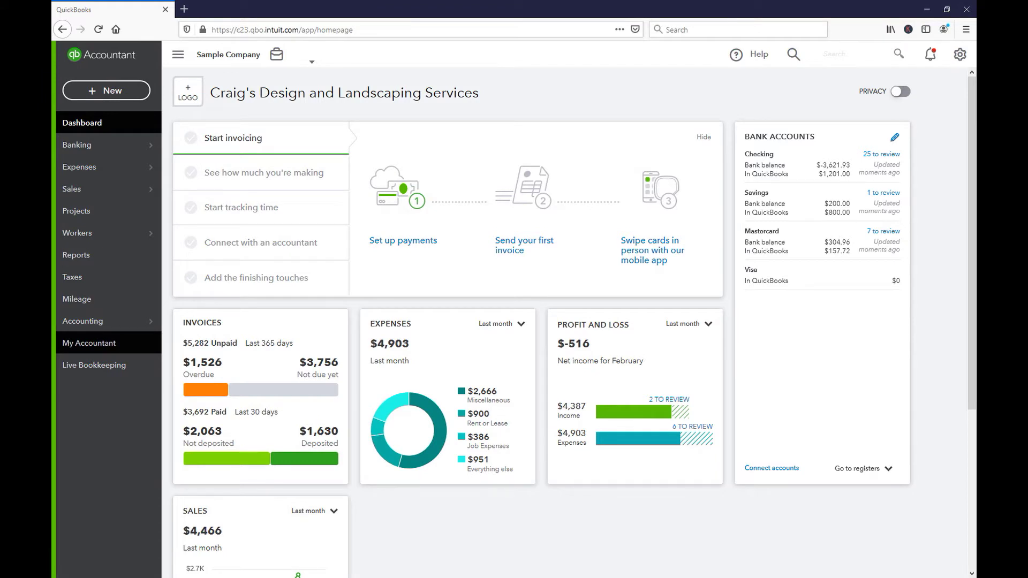
# - Start a new Service item in Products and Services and name it Bad Debts
pyautogui.moveTo(80, 188)
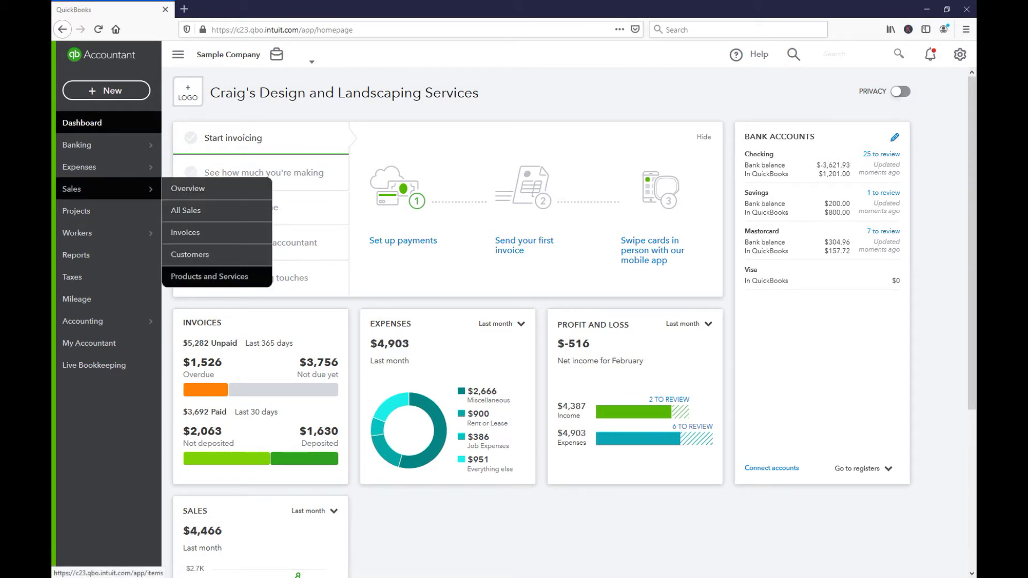
pyautogui.click(209, 276)
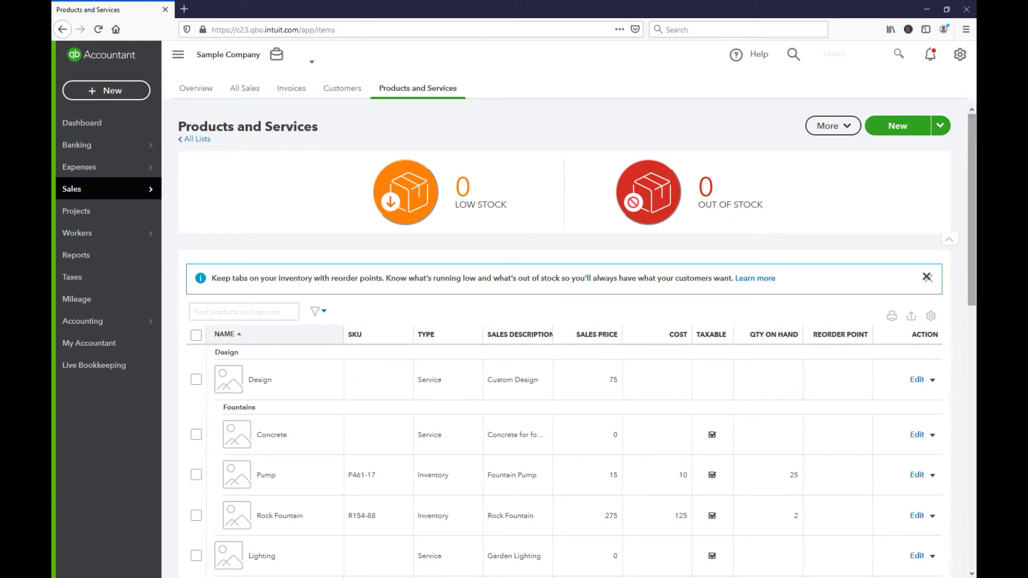
pyautogui.click(897, 125)
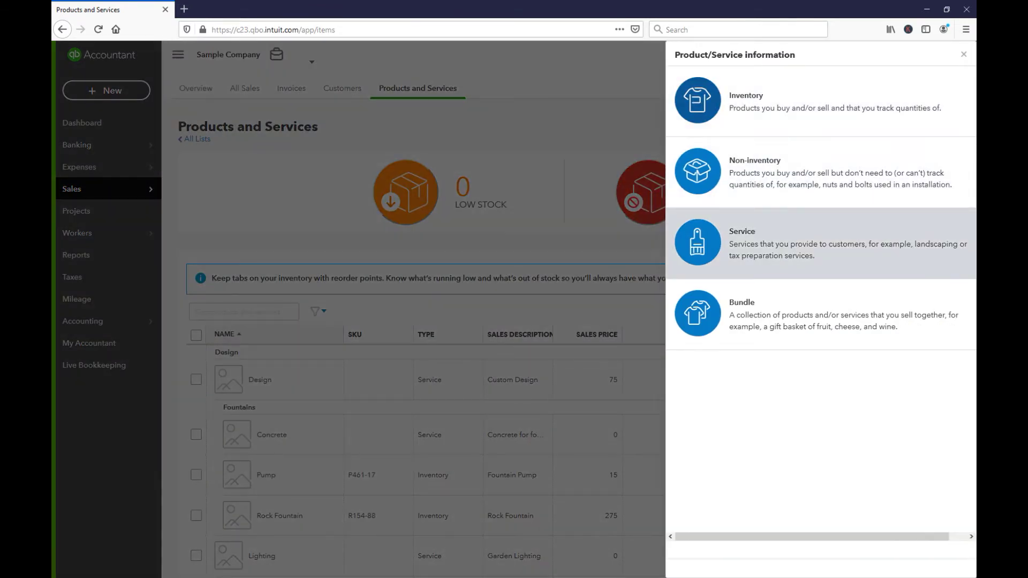
pyautogui.click(741, 242)
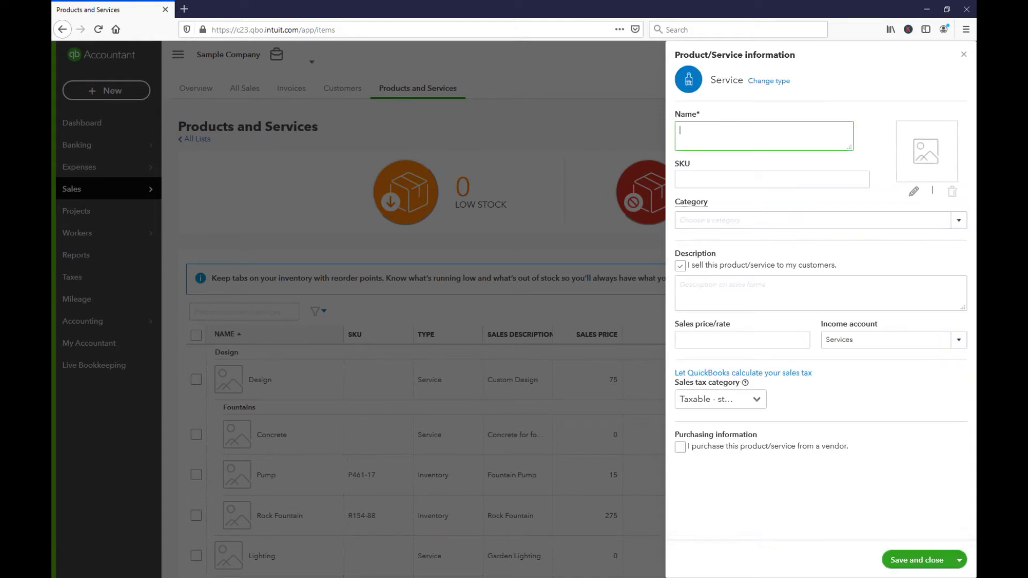
pyautogui.write('Bad Debts')
# - Assign the Bad Debts account as the service item's income account, then save and close the item
pyautogui.click(889, 339)
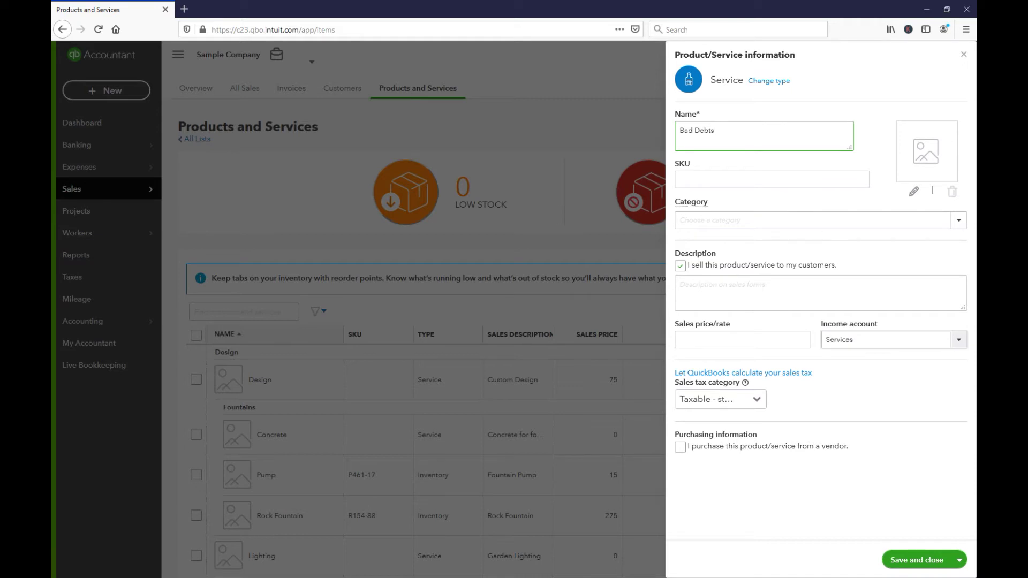
pyautogui.moveTo(857, 339); pyautogui.dragTo(820, 339)
pyautogui.write('bad')
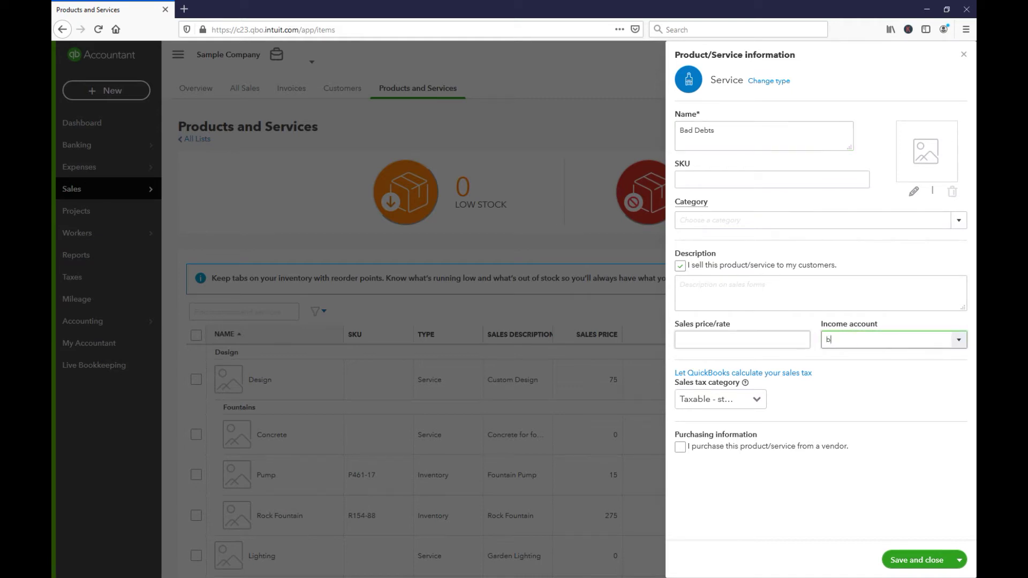
pyautogui.click(893, 378)
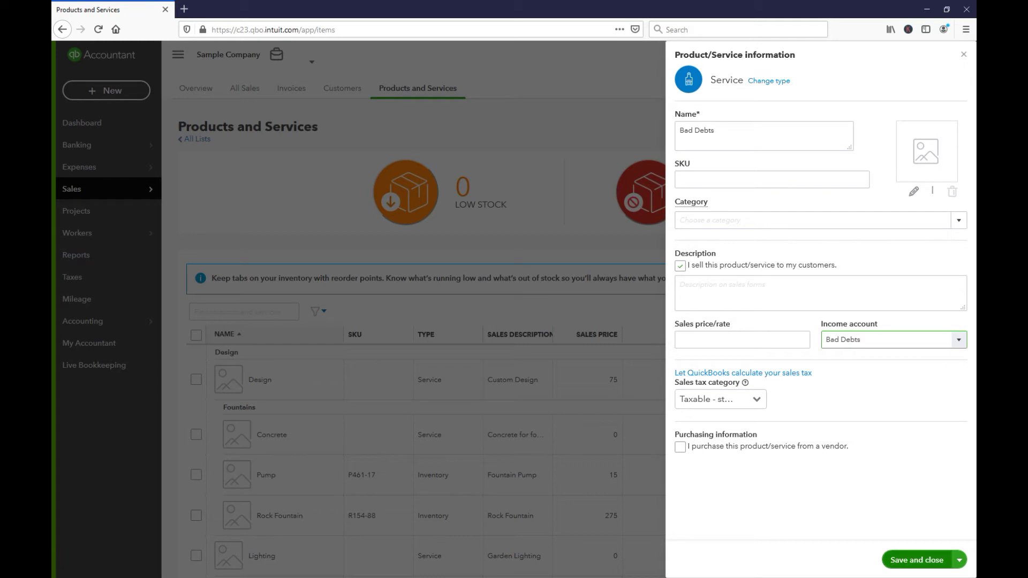
pyautogui.click(916, 560)
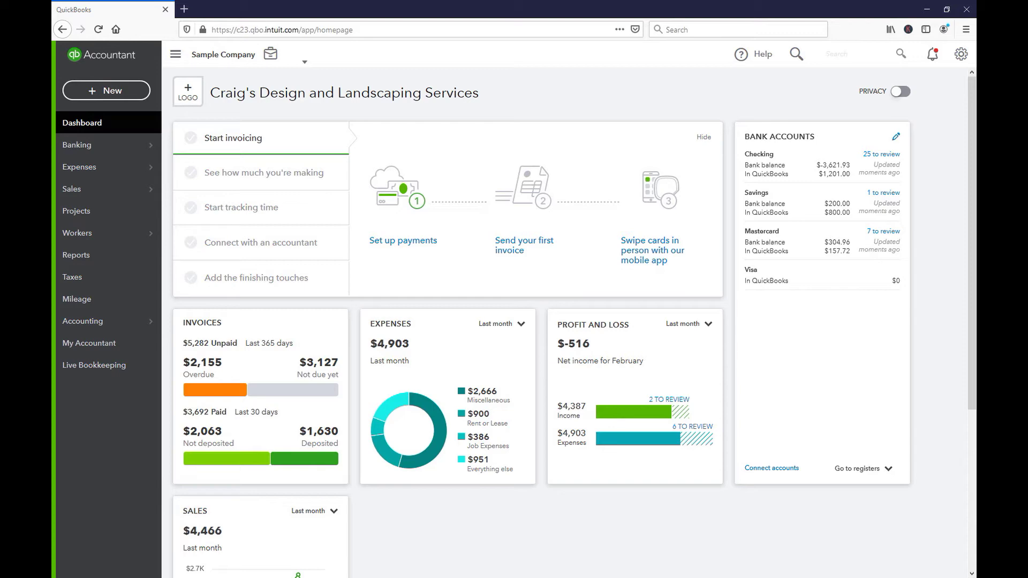
# - Start a credit memo for the customer with the overdue 629.10 invoice, dated 03/31/2020
pyautogui.click(106, 91)
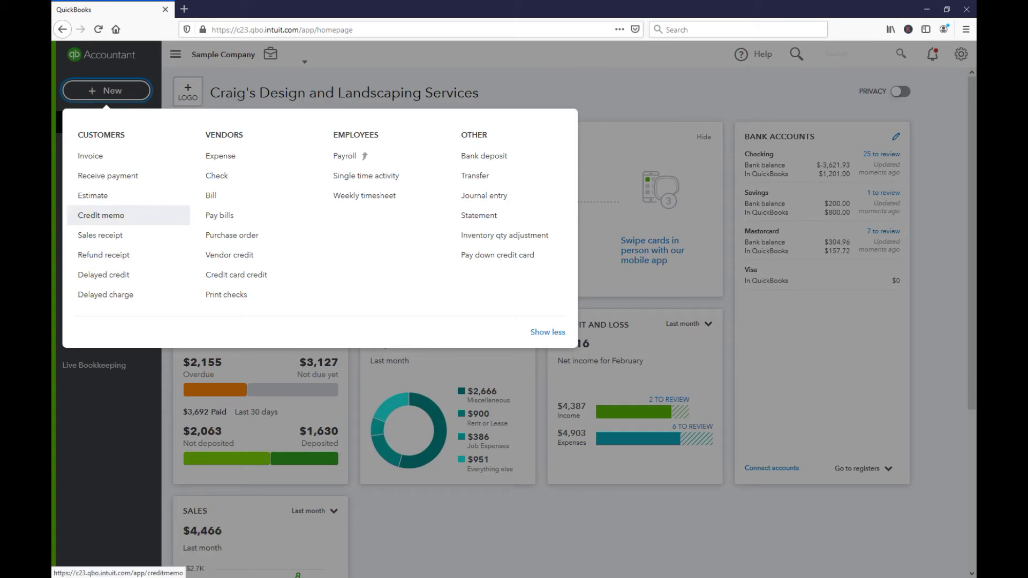
pyautogui.click(102, 215)
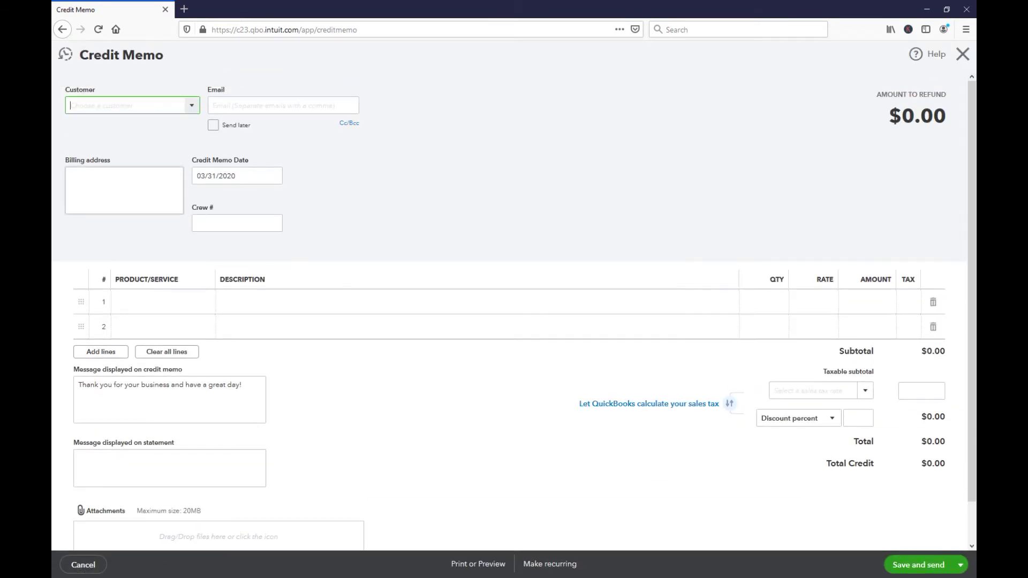
pyautogui.write('Geeta Kalapatapu')
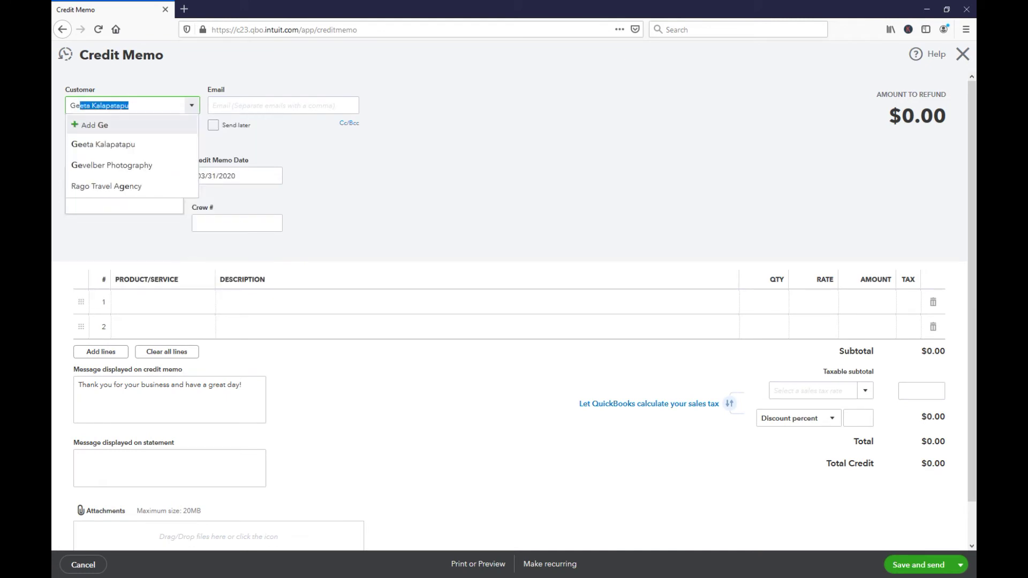
pyautogui.click(103, 144)
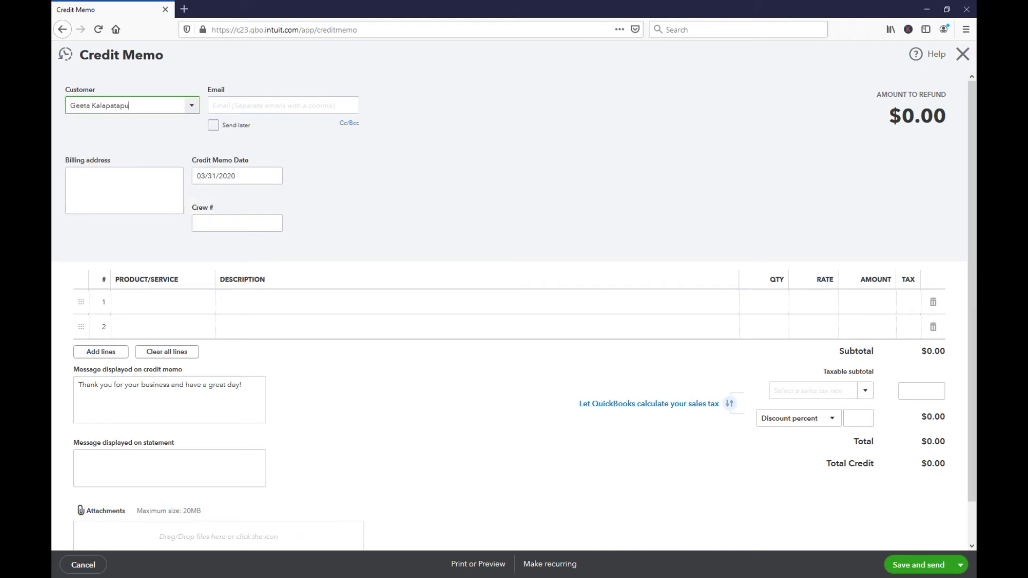
pyautogui.click(273, 175)
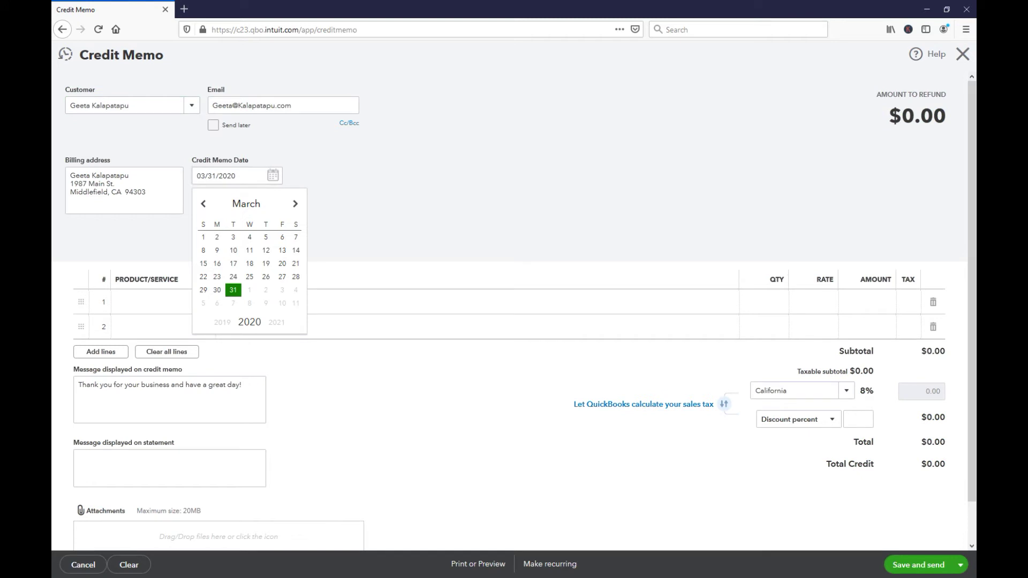
pyautogui.click(233, 290)
# - Add the Bad Debts item to the credit memo's first line with the description "customer is not able to pay balance"
pyautogui.click(163, 302)
pyautogui.write('bad')
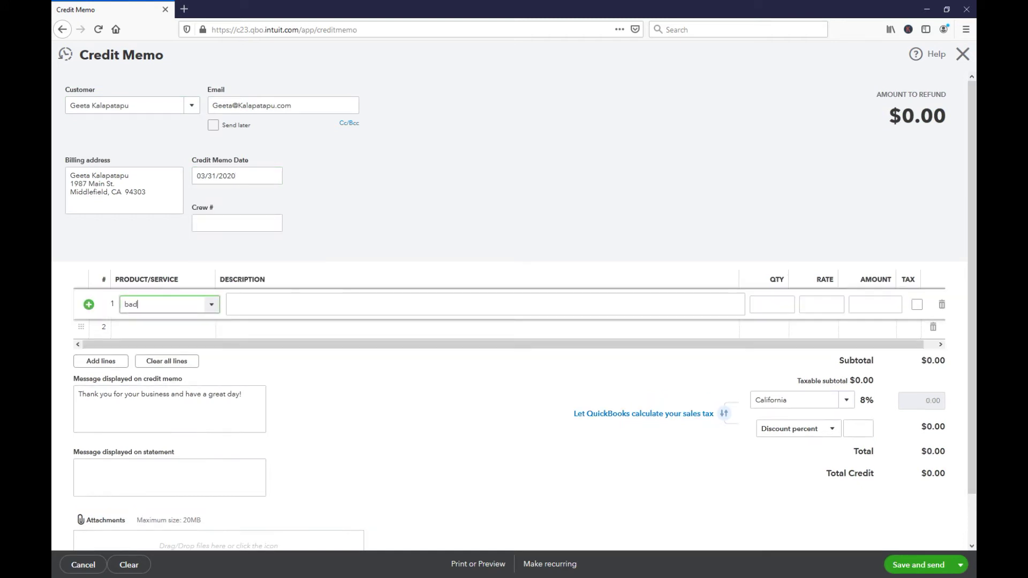
pyautogui.press('Tab')
pyautogui.write('custo')
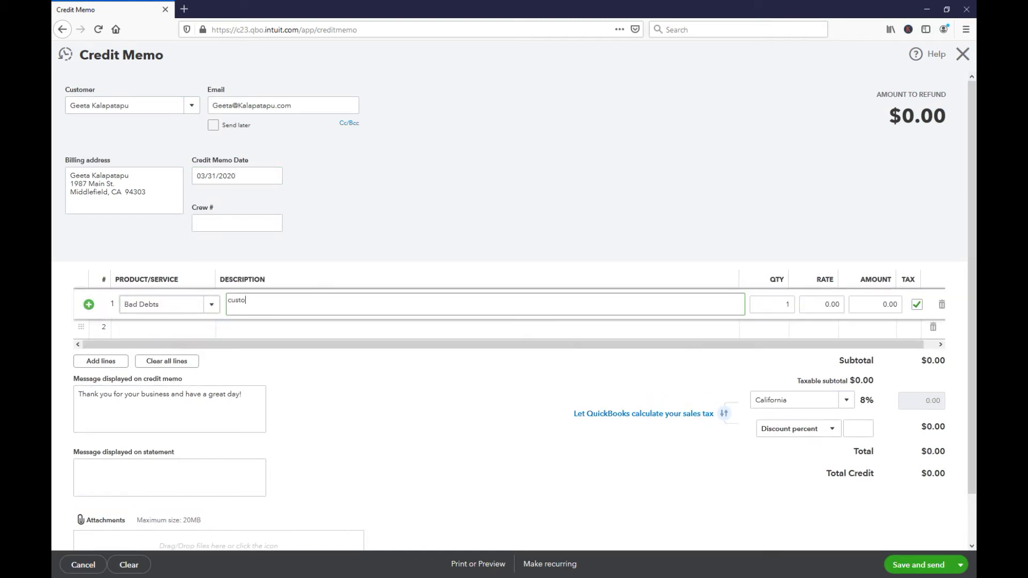
pyautogui.write('mer is not able to pay balance')
# - Set the Bad Debts line amount to 582.50, then save and close the credit memo
pyautogui.press('Tab')
pyautogui.press('Tab')
pyautogui.press('Tab')
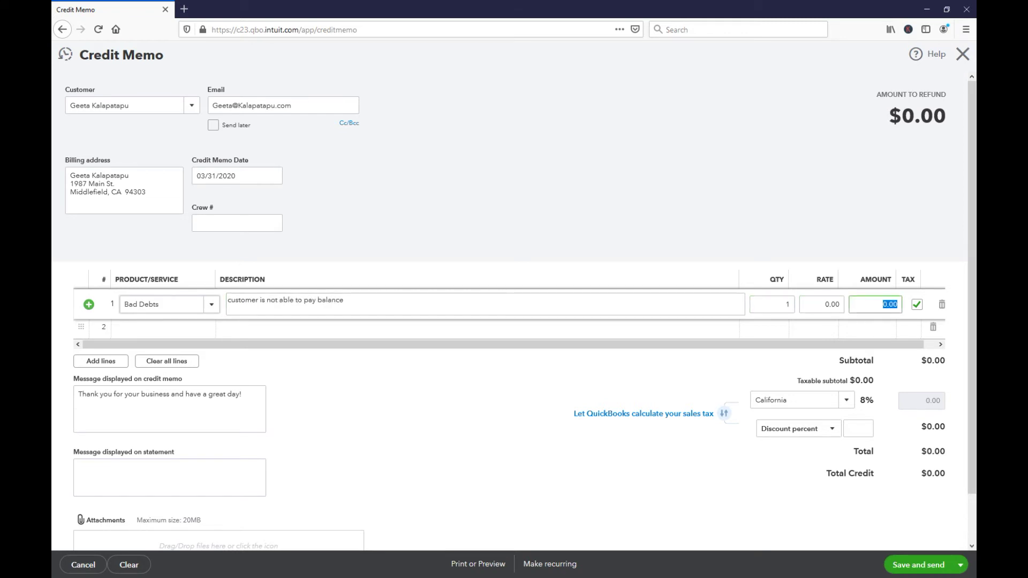
pyautogui.write('582.50')
pyautogui.press('Tab')
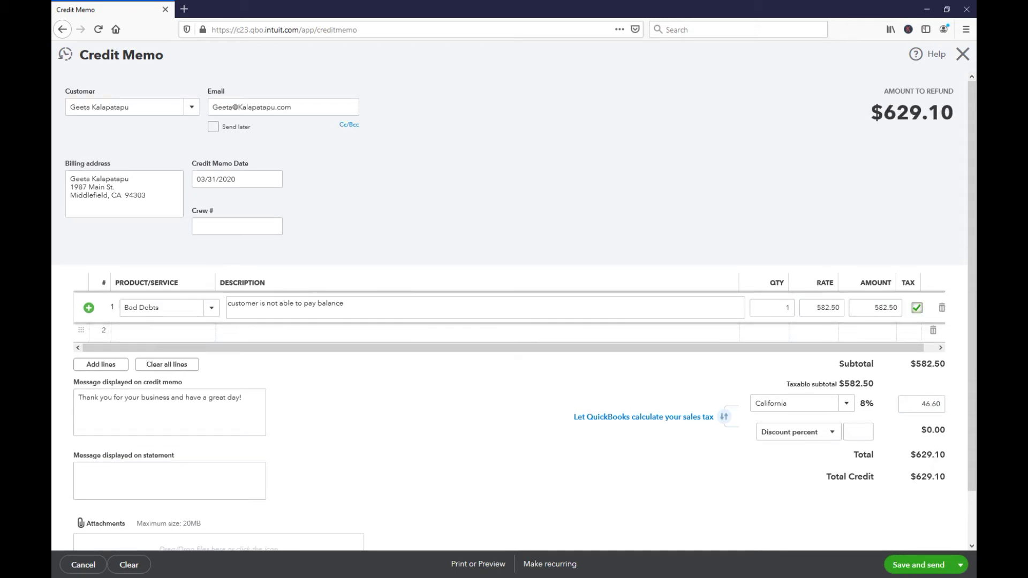
pyautogui.press('Tab')
pyautogui.press('Tab')
pyautogui.press('Tab')
pyautogui.click(960, 565)
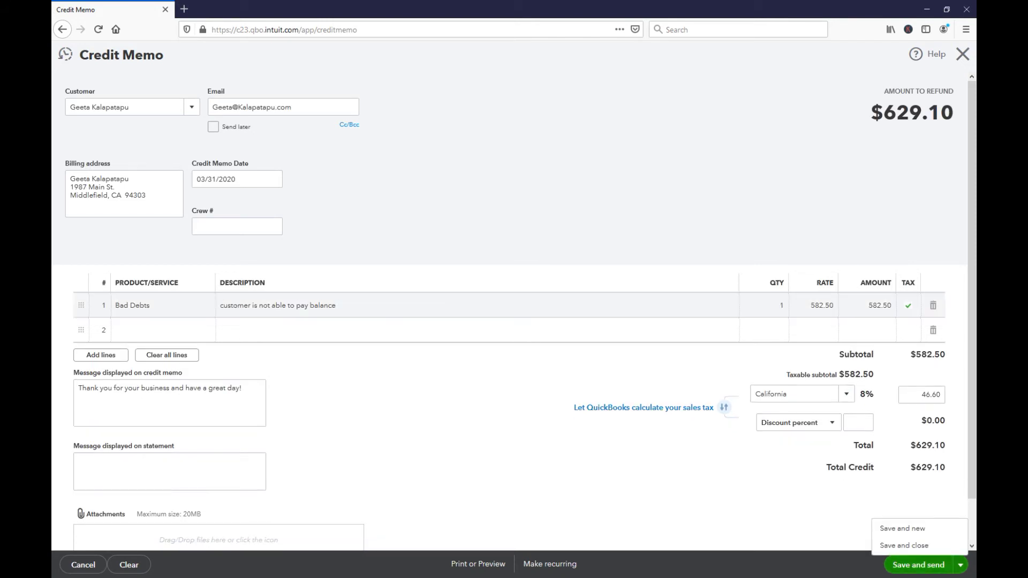
pyautogui.click(919, 545)
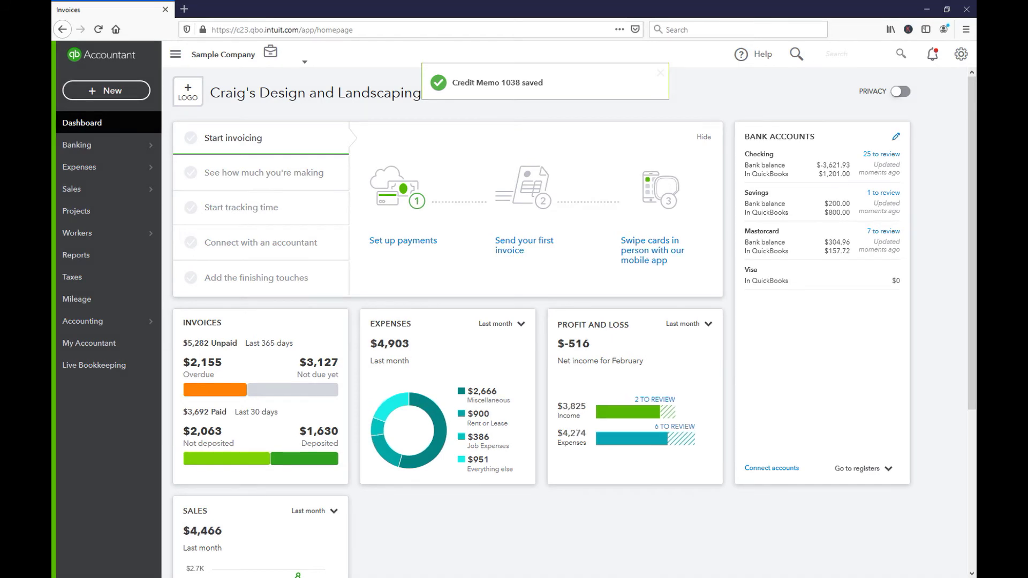
# - Start receiving a payment from the credit memo's customer, with the payment date set to 03/31/2020
pyautogui.moveTo(102, 188)
pyautogui.click(107, 90)
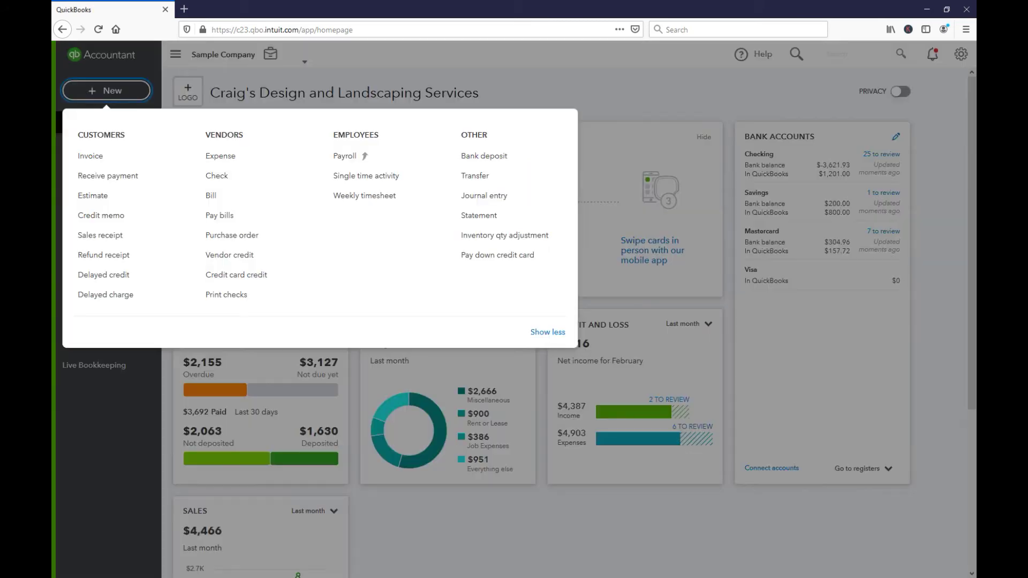
pyautogui.click(108, 176)
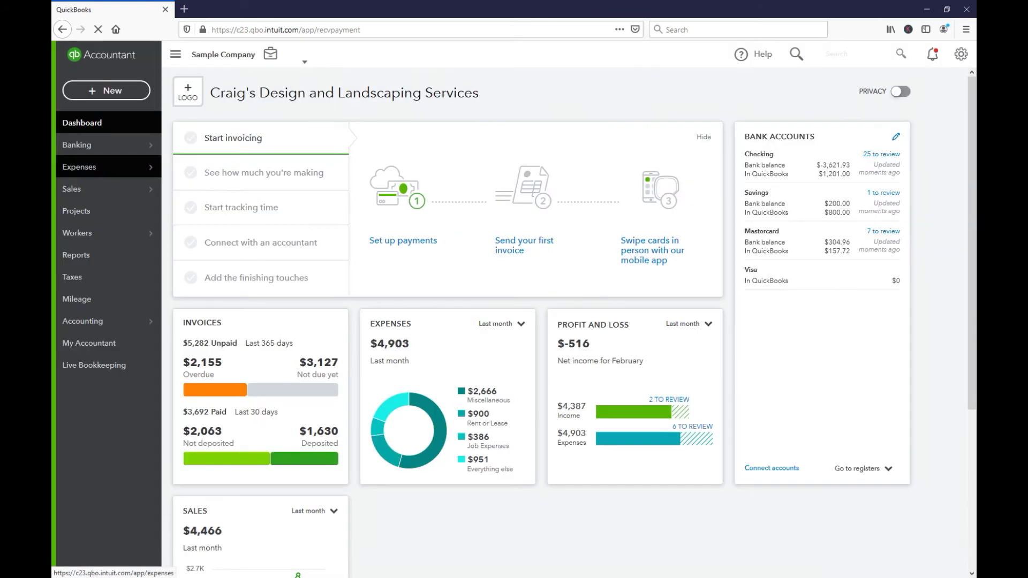
pyautogui.moveTo(102, 166)
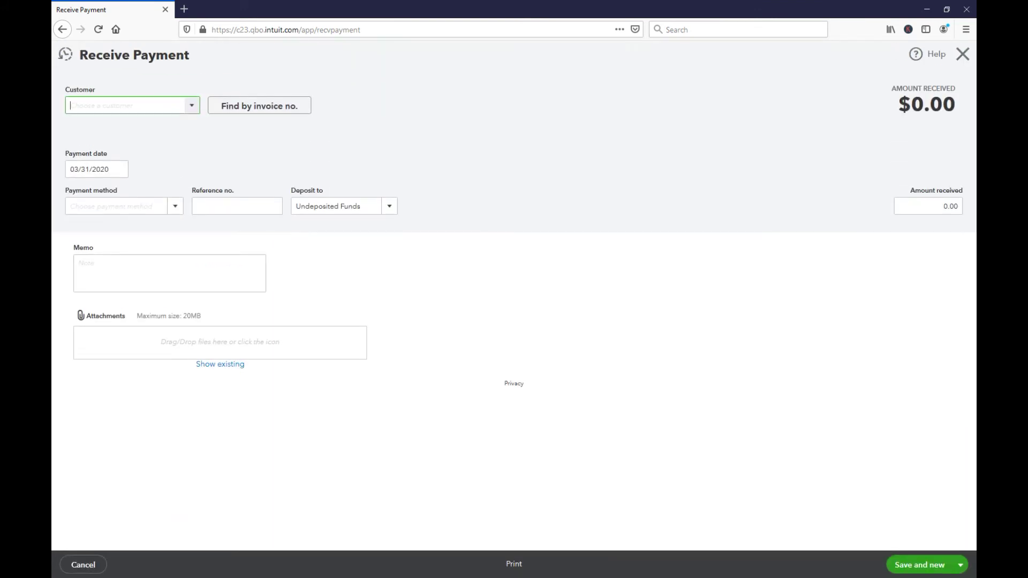
pyautogui.write('Geeta Kalapatapu')
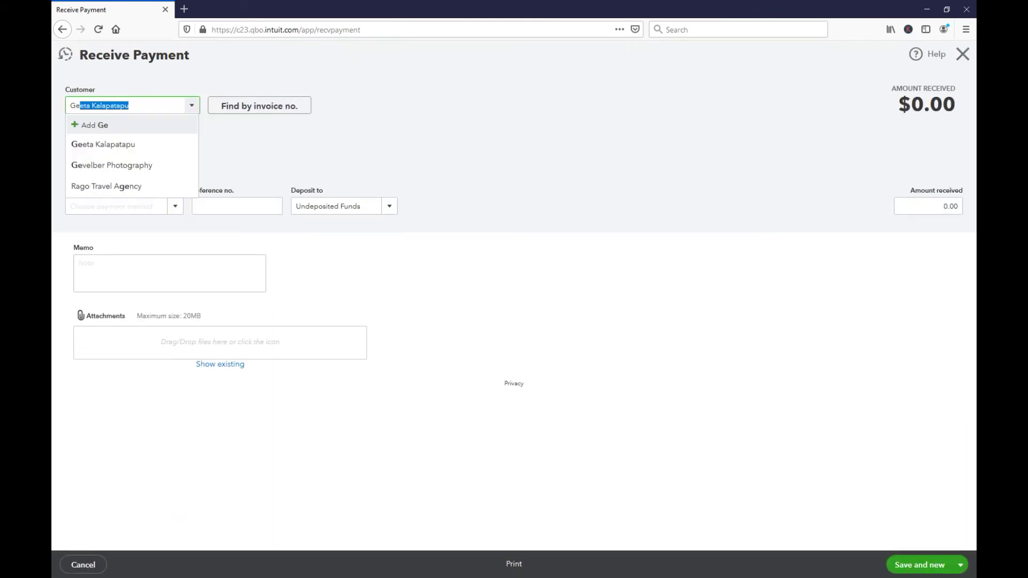
pyautogui.press('Down')
pyautogui.press('Return')
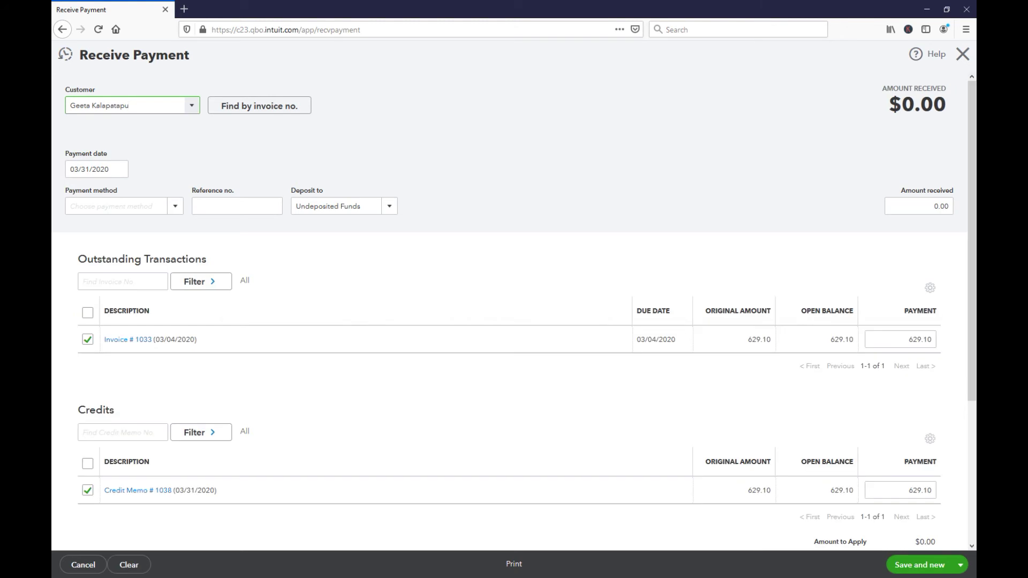
pyautogui.click(119, 168)
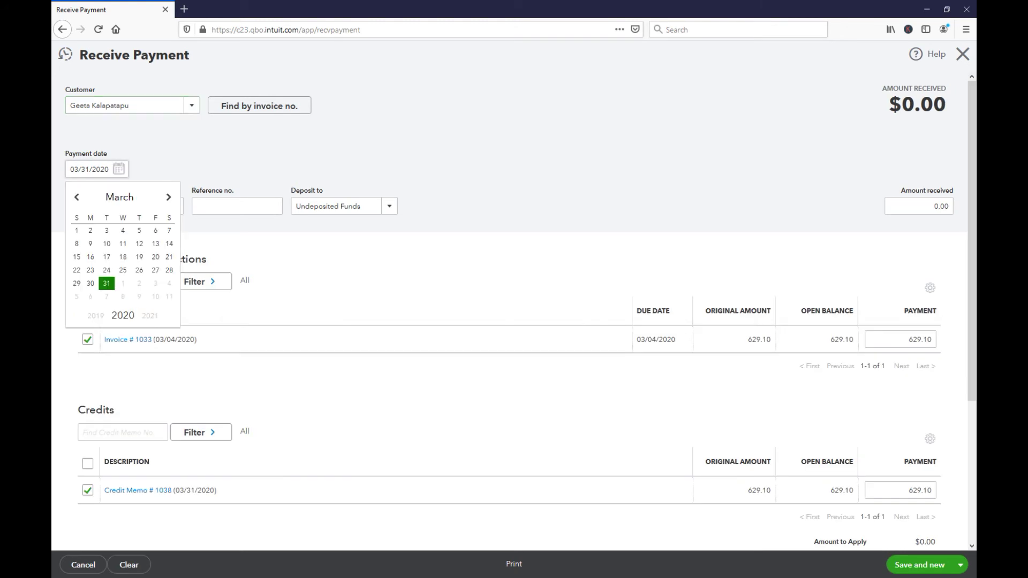
pyautogui.click(107, 283)
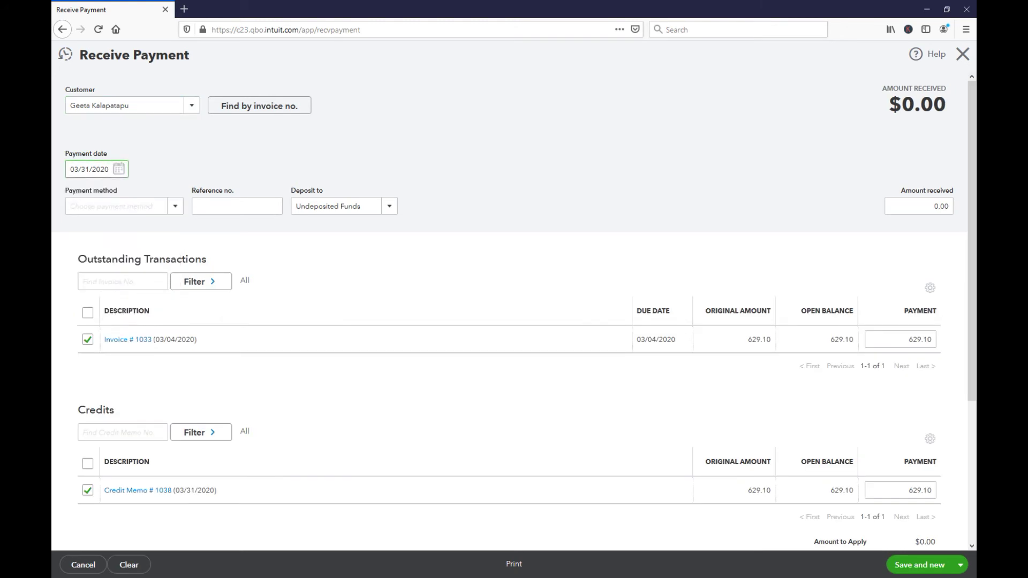
# - Review the received payment with the credit memo applied to the outstanding invoice, and save and close it
pyautogui.scroll(-2, 514, 322)
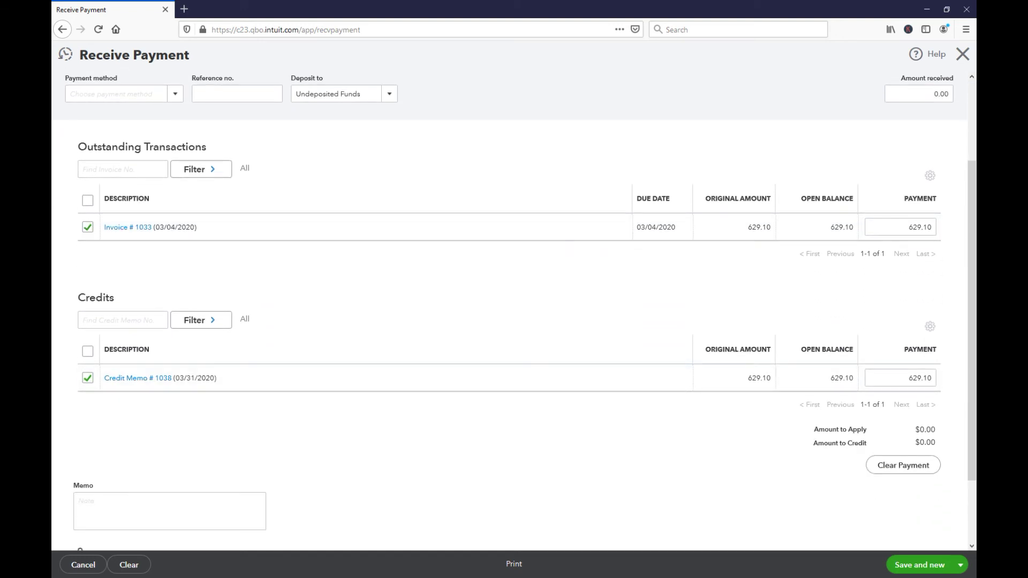
pyautogui.scroll(2, 515, 322)
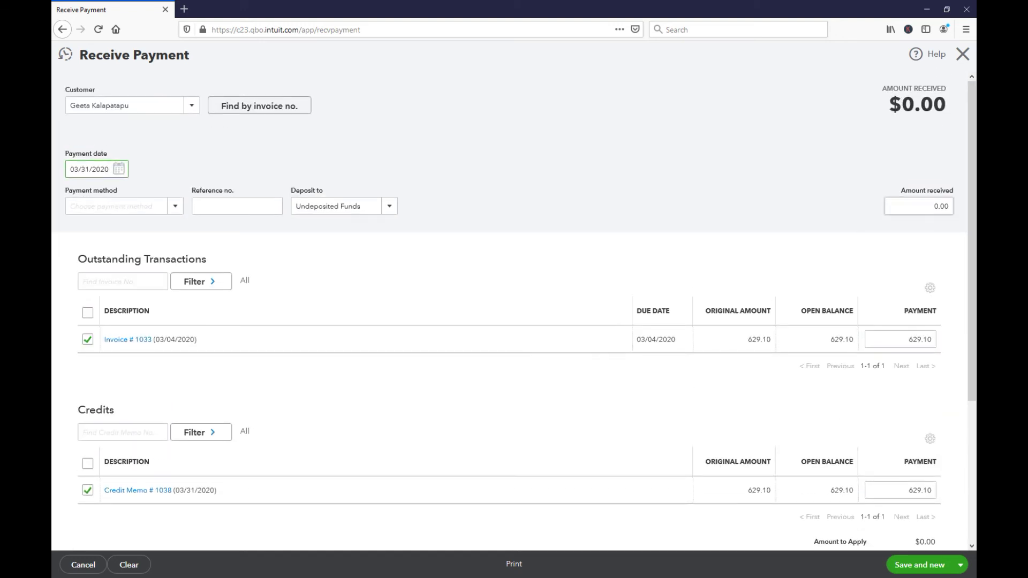
pyautogui.click(961, 565)
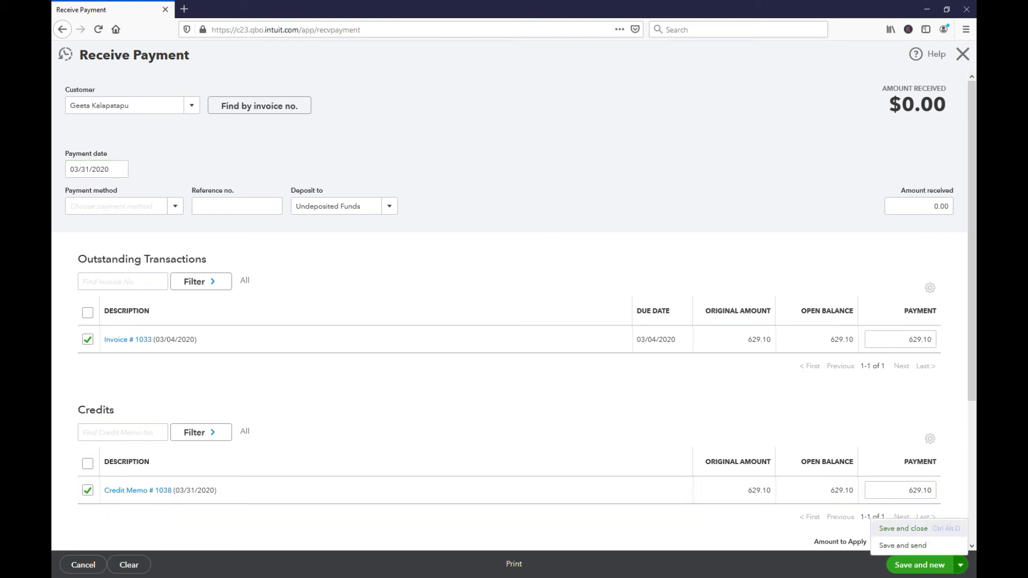
pyautogui.click(903, 529)
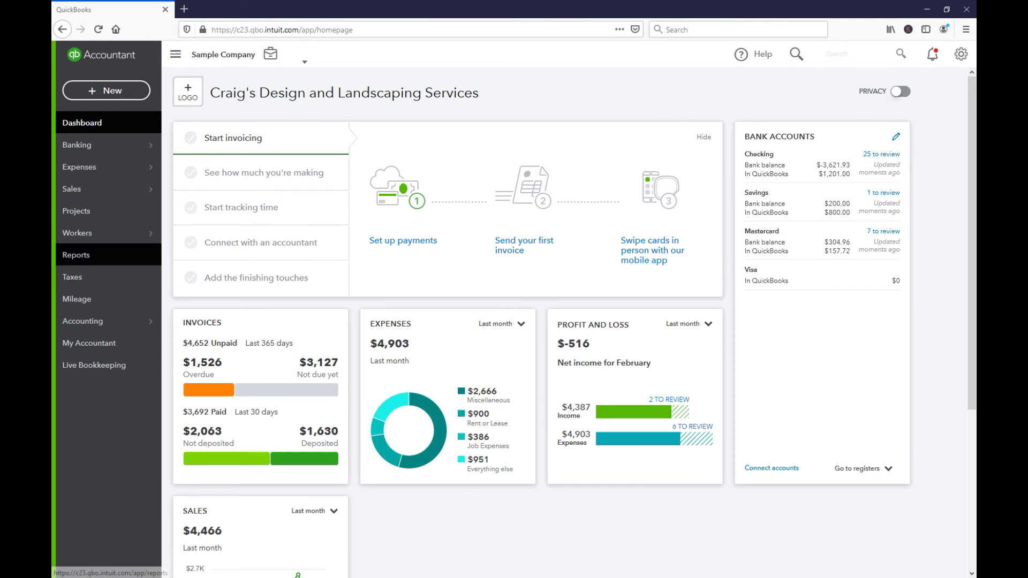
# - Open the Sales Tax Liability Report from the standard reports
pyautogui.click(76, 255)
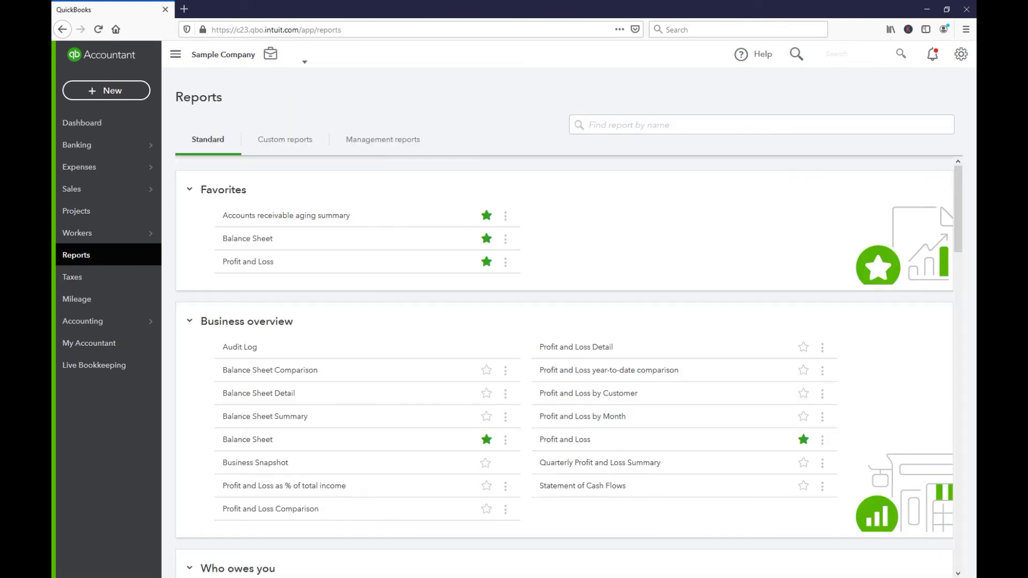
pyautogui.scroll(-10, 568, 367)
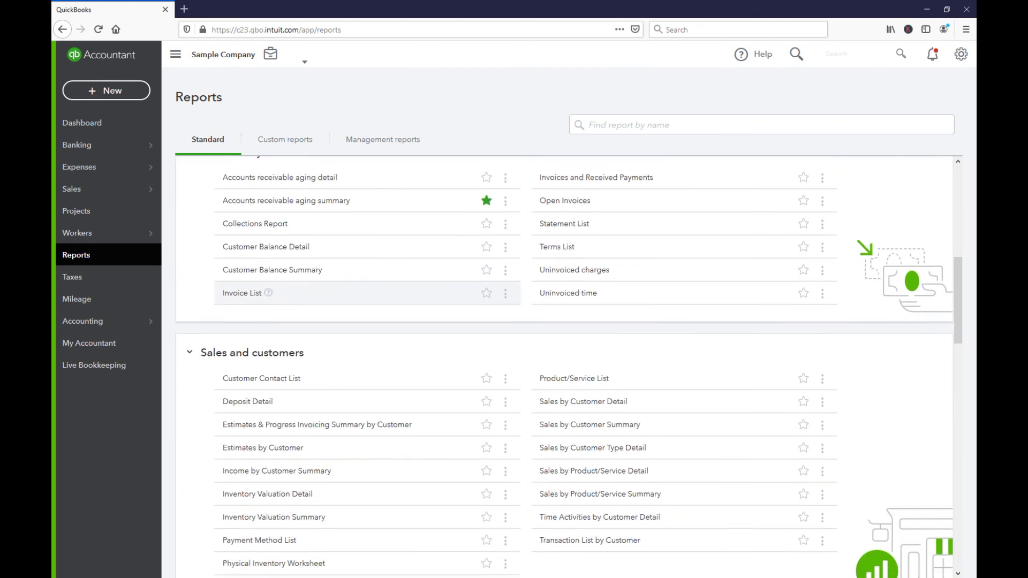
pyautogui.scroll(-9, 568, 367)
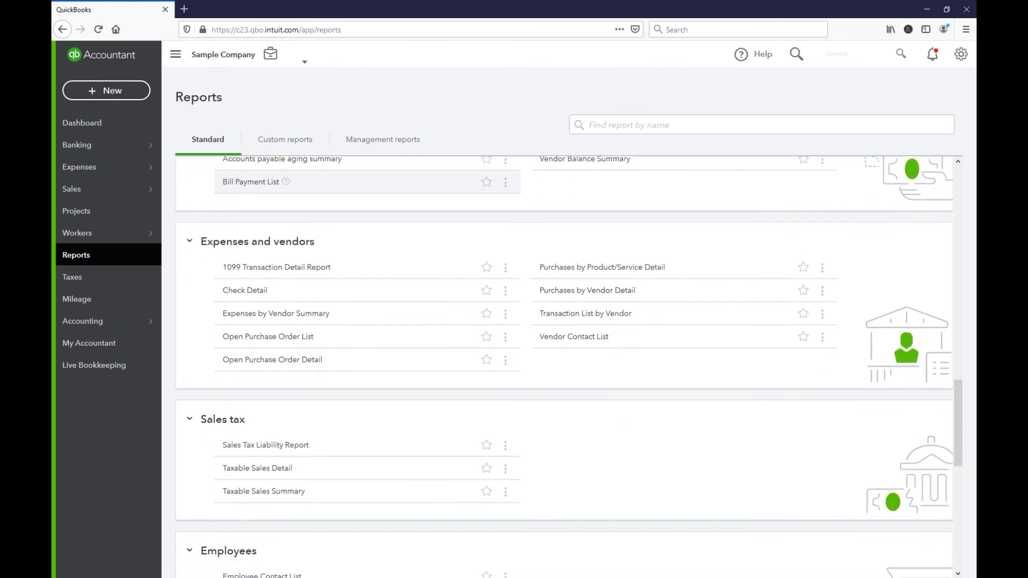
pyautogui.click(266, 298)
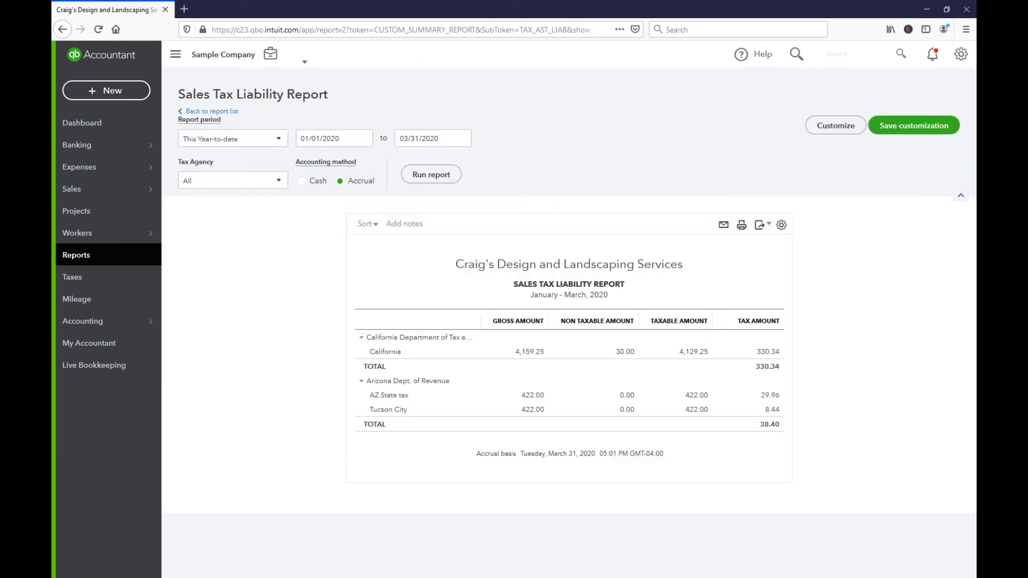
# - Run the Sales Tax Liability Report for This Month and open the transactions behind California's tax amount
pyautogui.click(232, 138)
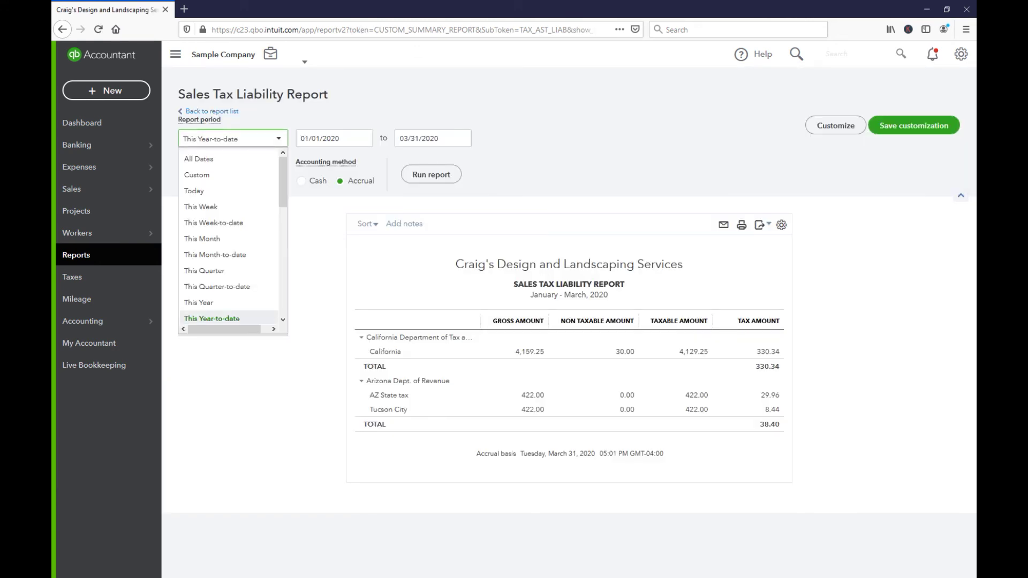
pyautogui.click(229, 238)
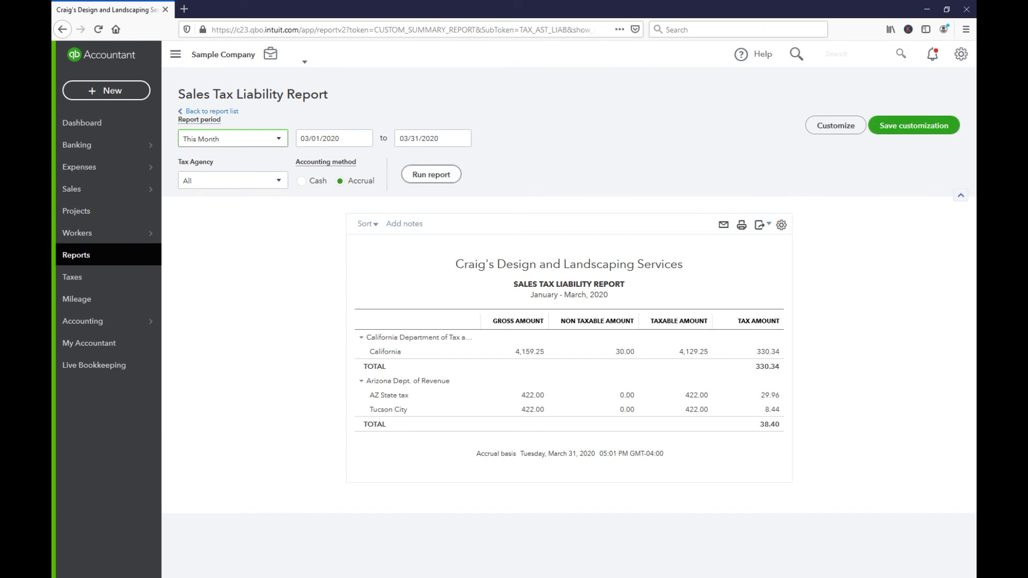
pyautogui.click(431, 174)
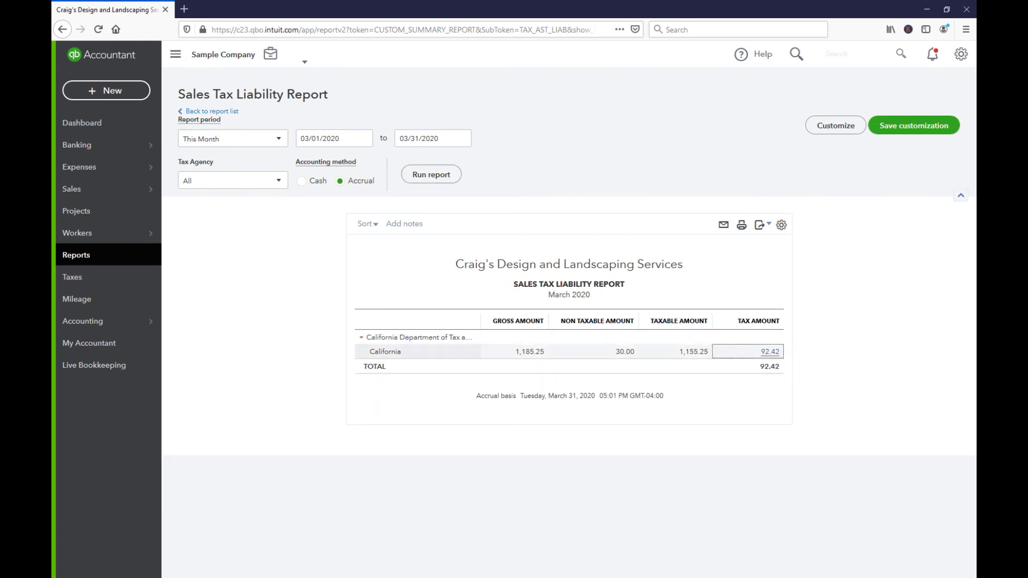
pyautogui.click(770, 351)
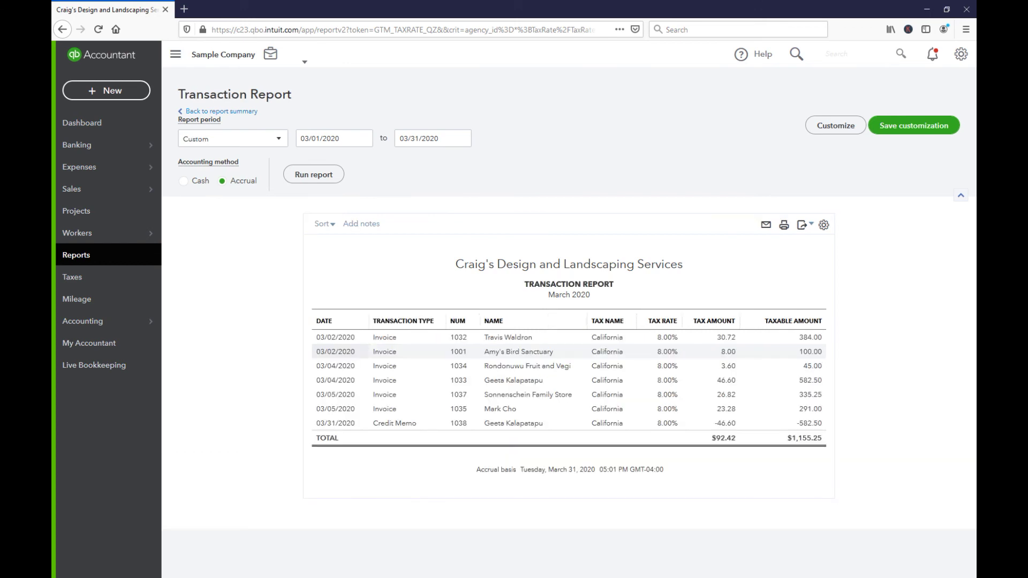